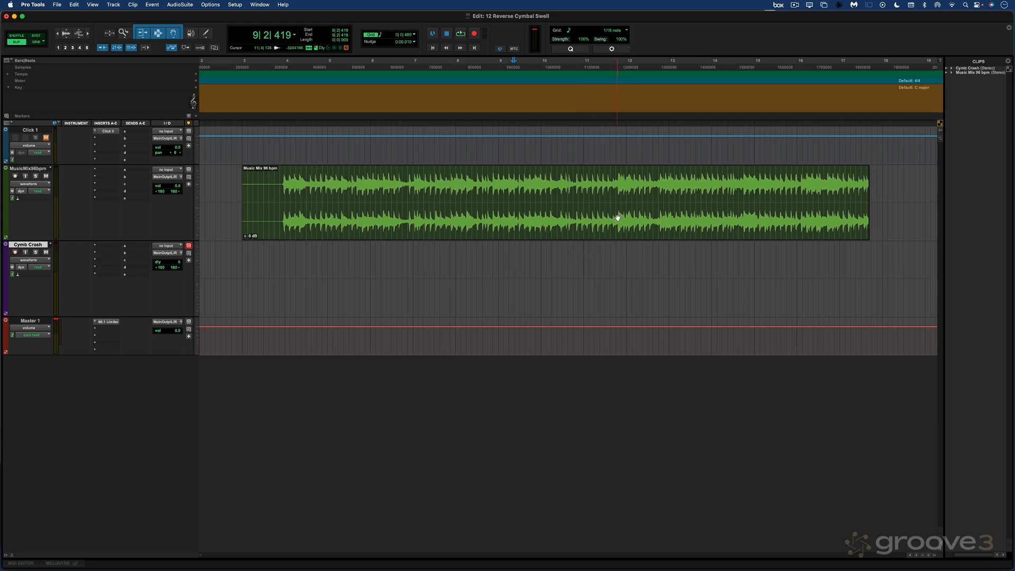
Play the music mix from about bar 7 and again from bar 11 beat 3 to locate the transition.
click(435, 244)
key(space)
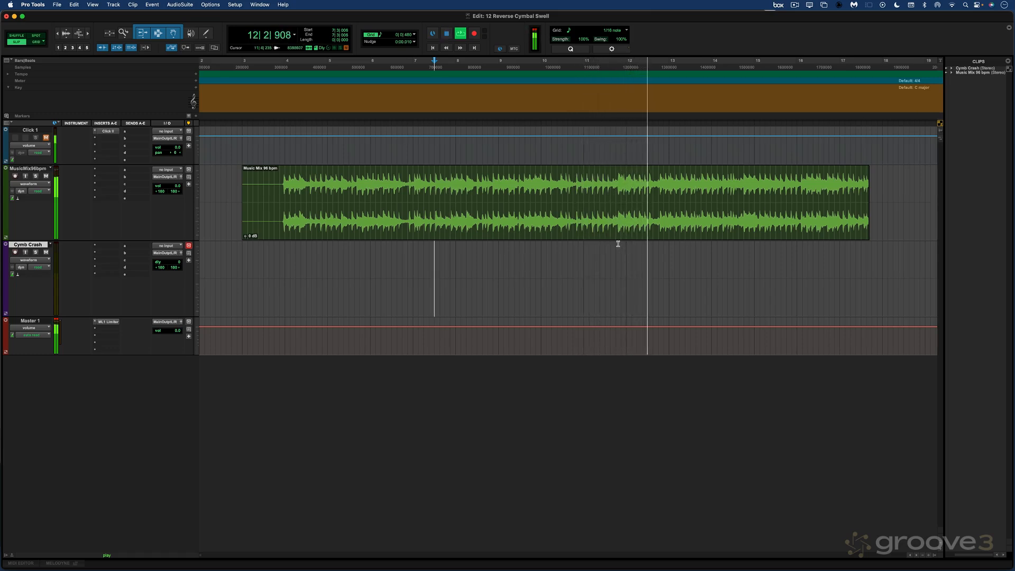
key(space)
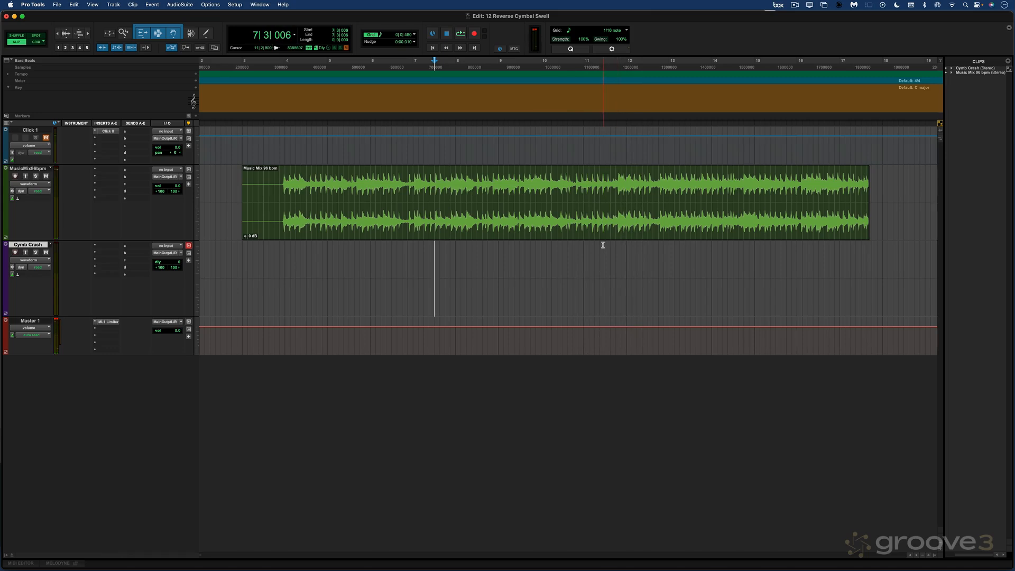
key(space)
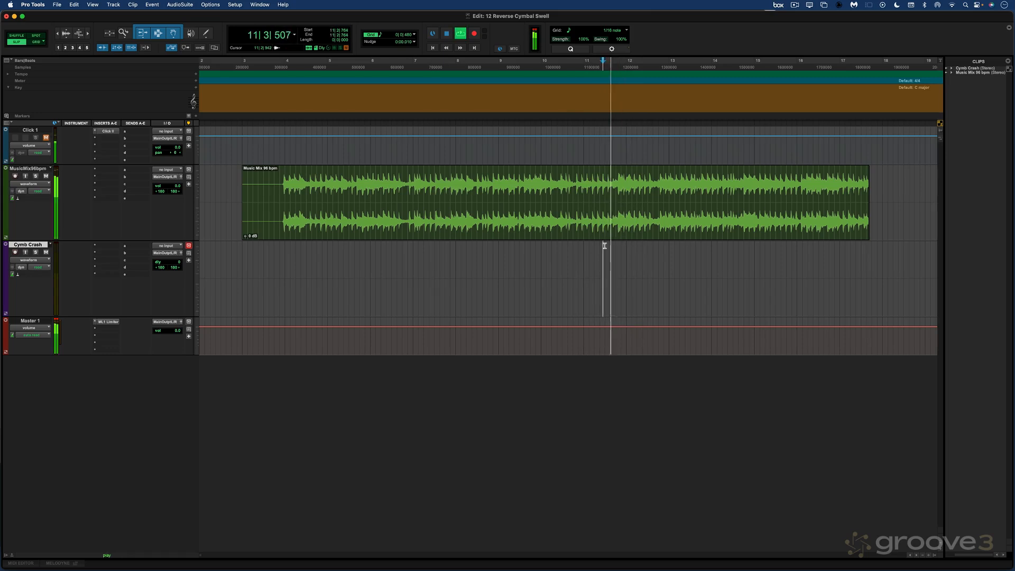
key(space)
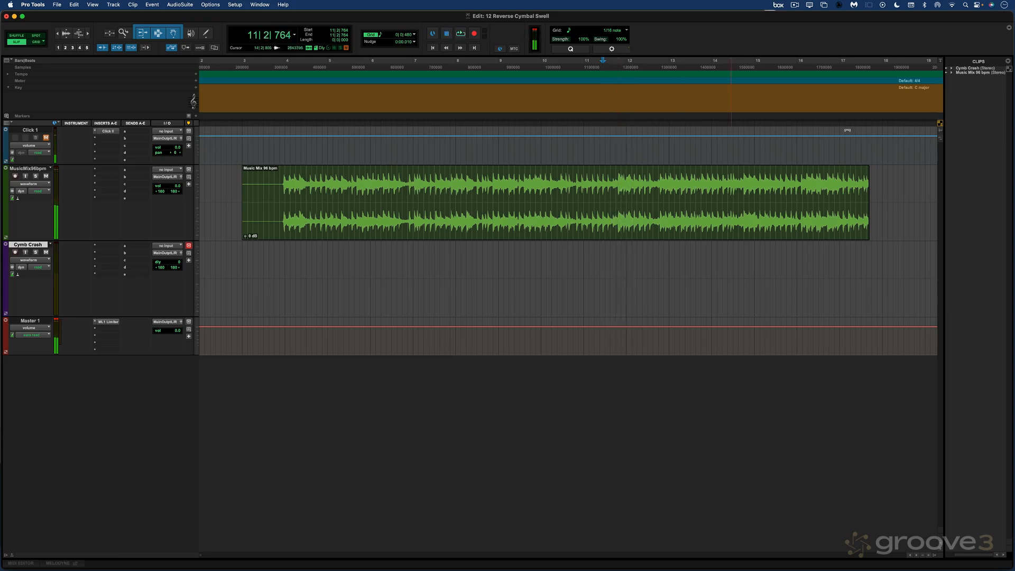
Place the Cymb Crash clip on the Cymb Crash track at about bar 11 beat 4 and audition it.
drag(974, 68, 620, 280)
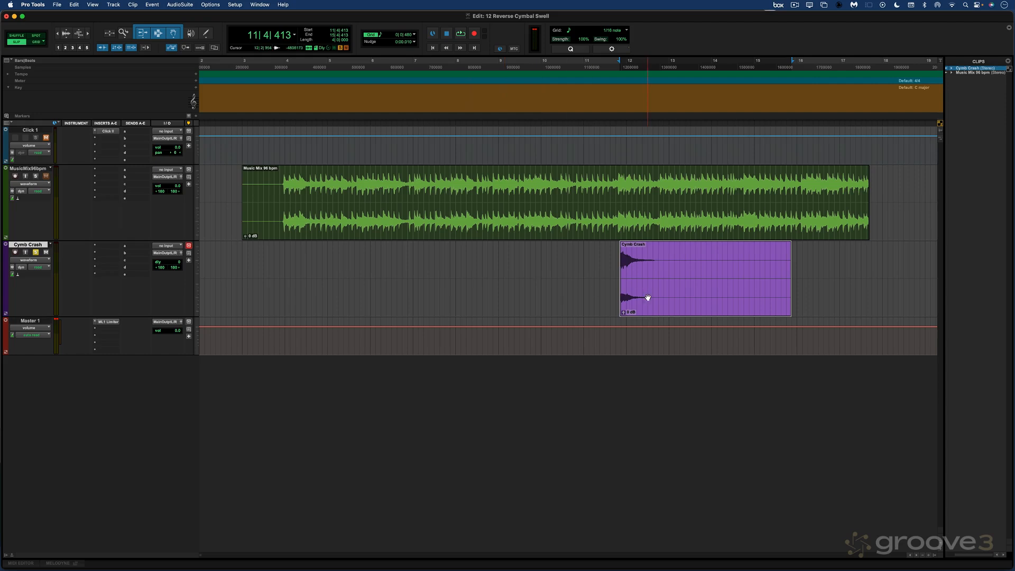
key(space)
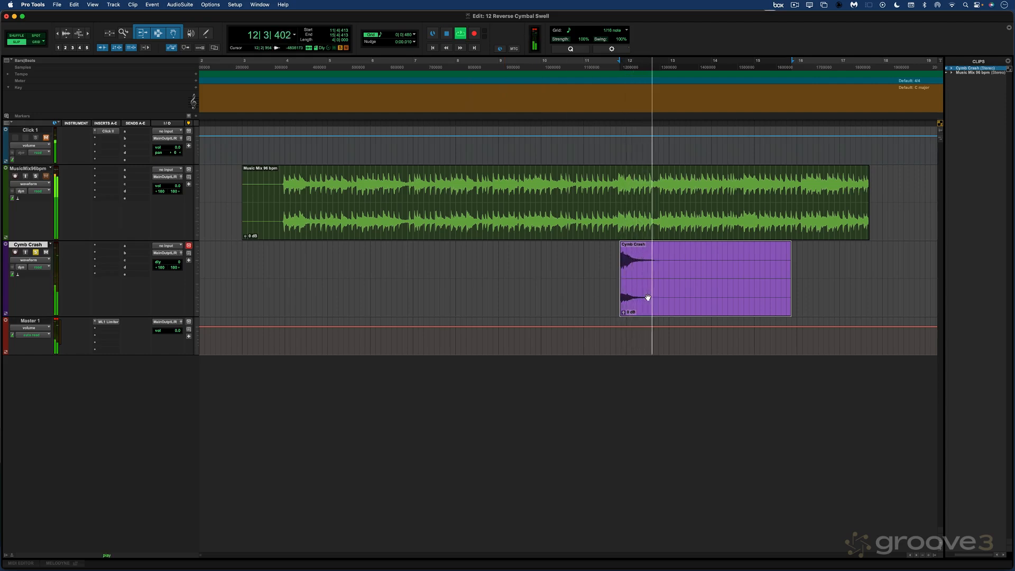
key(space)
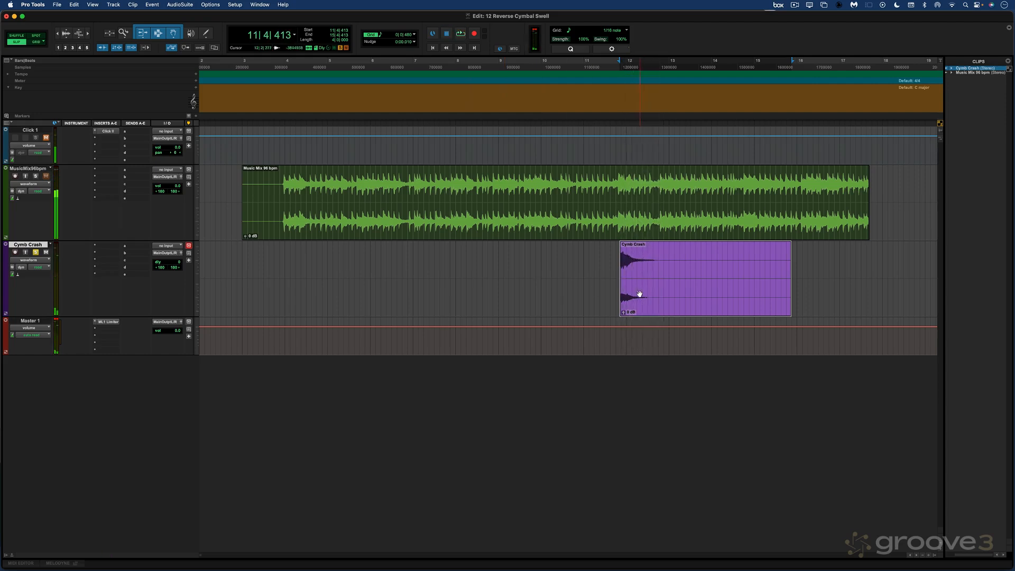
Reverse the cymbal crash clip by rendering it with Avid's AudioSuite Reverse process.
click(179, 4)
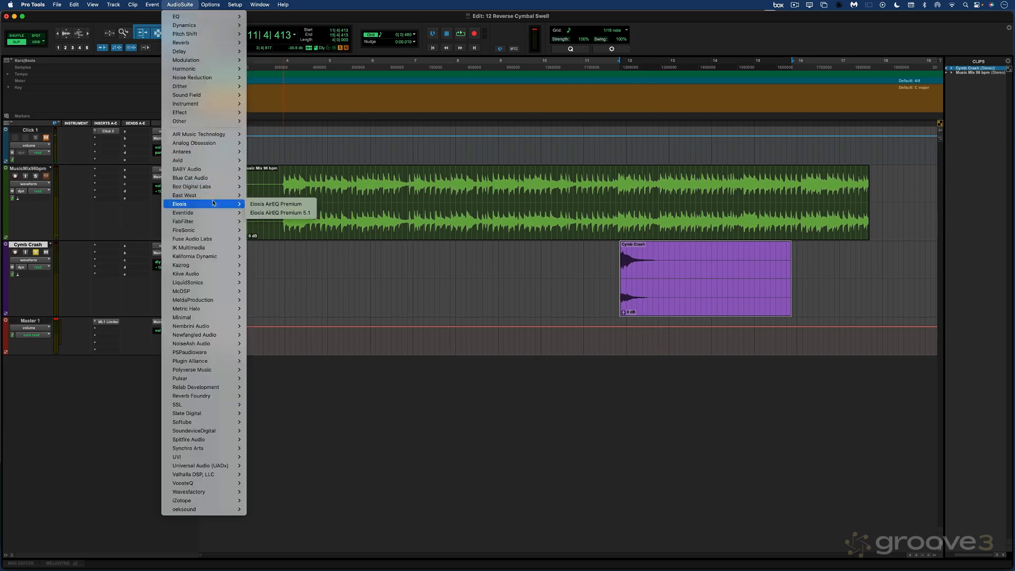
mouse_move(234, 164)
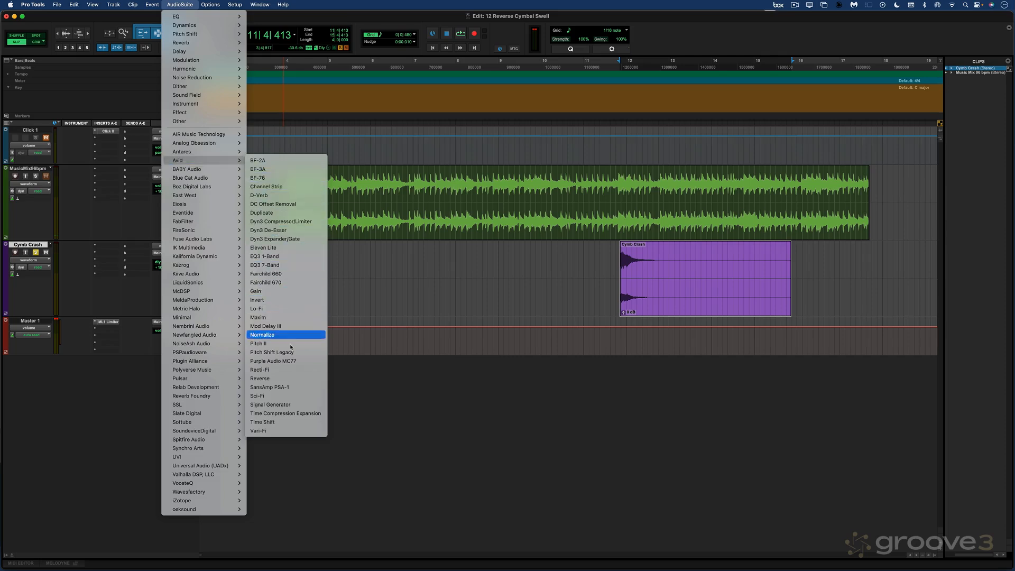
click(287, 379)
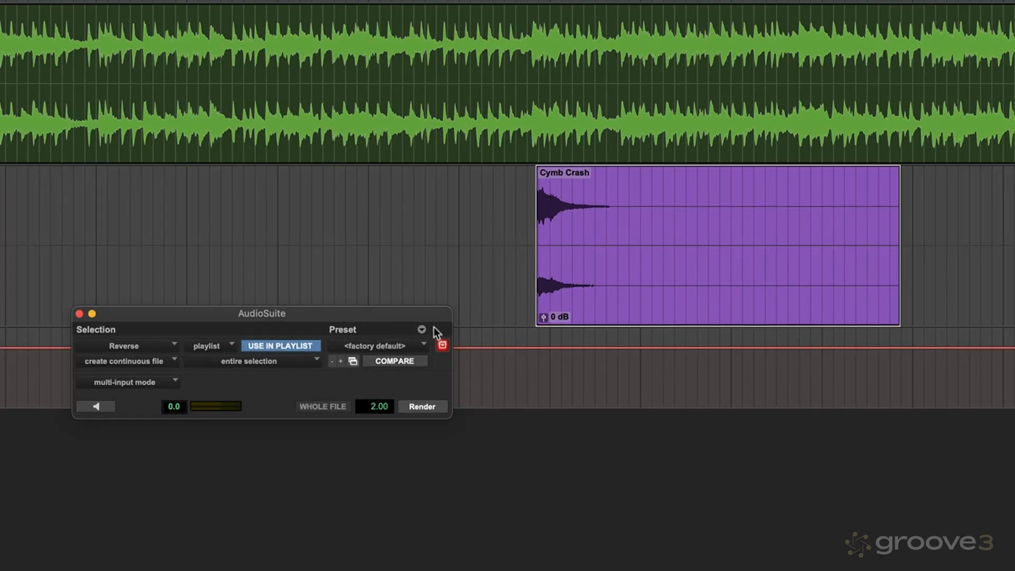
click(422, 407)
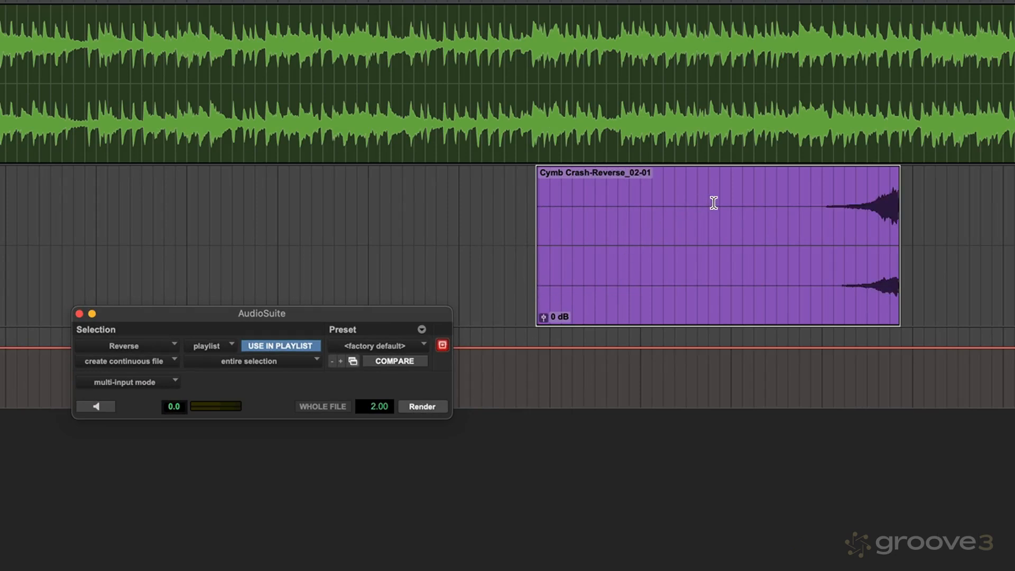
Audition the reversed cymbal clip, shift it to start at about bar 12 beat 2, and close the AudioSuite window.
click(741, 195)
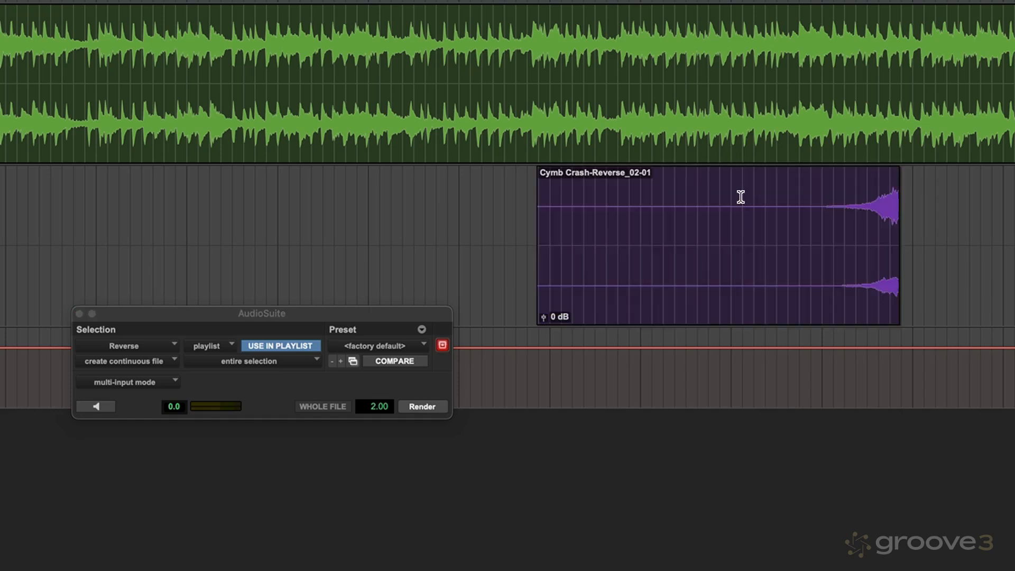
key(space)
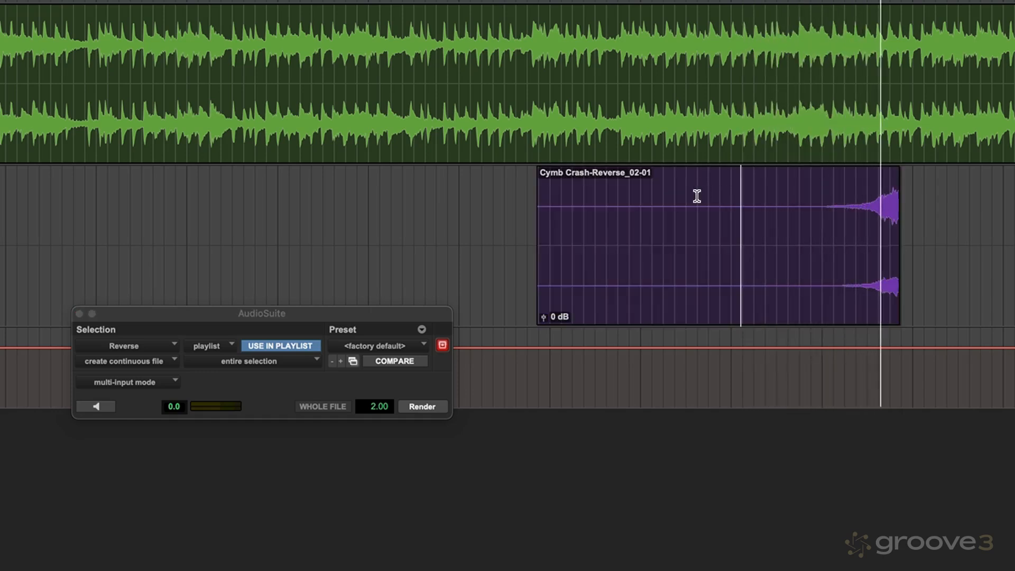
key(space)
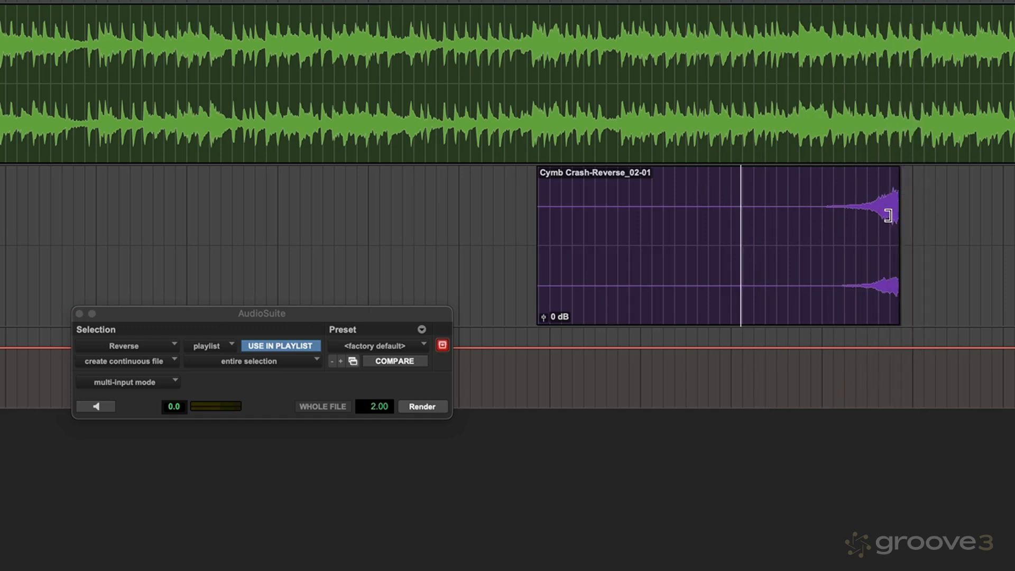
drag(680, 301, 728, 297)
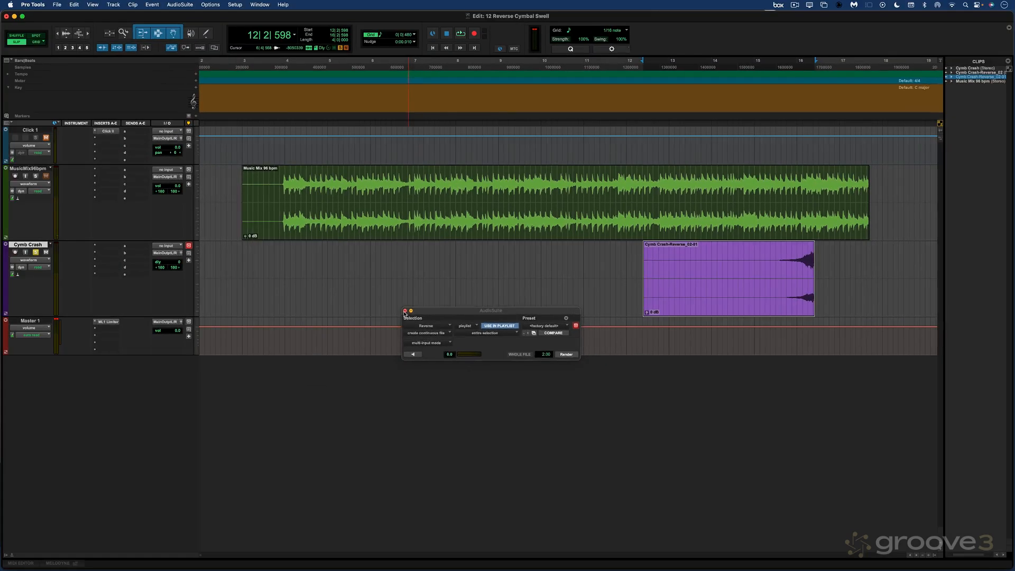
click(79, 313)
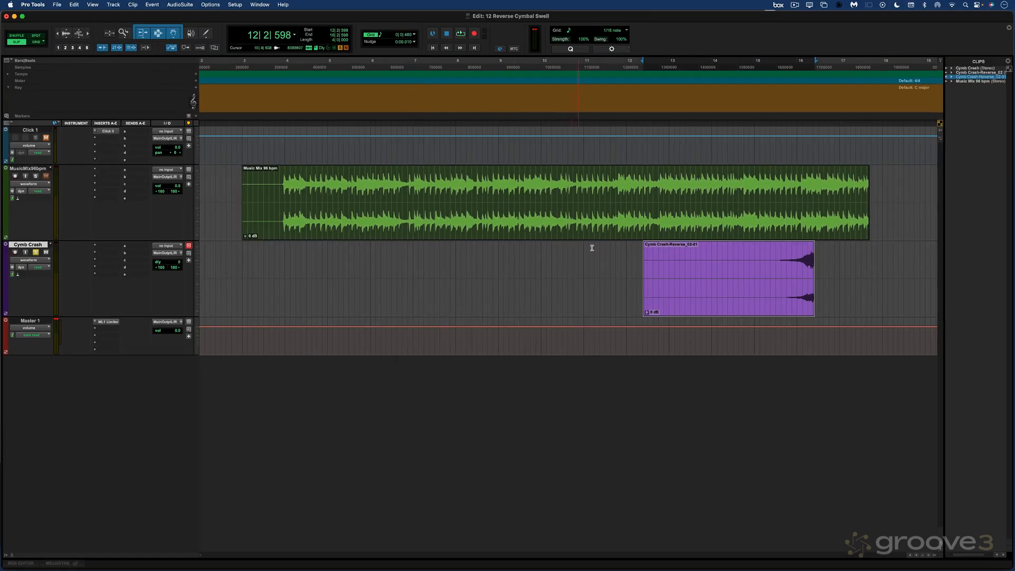
Unsolo the Cymb Crash track and play the full mix from bar 11 beat 2 to find the downbeat.
click(614, 247)
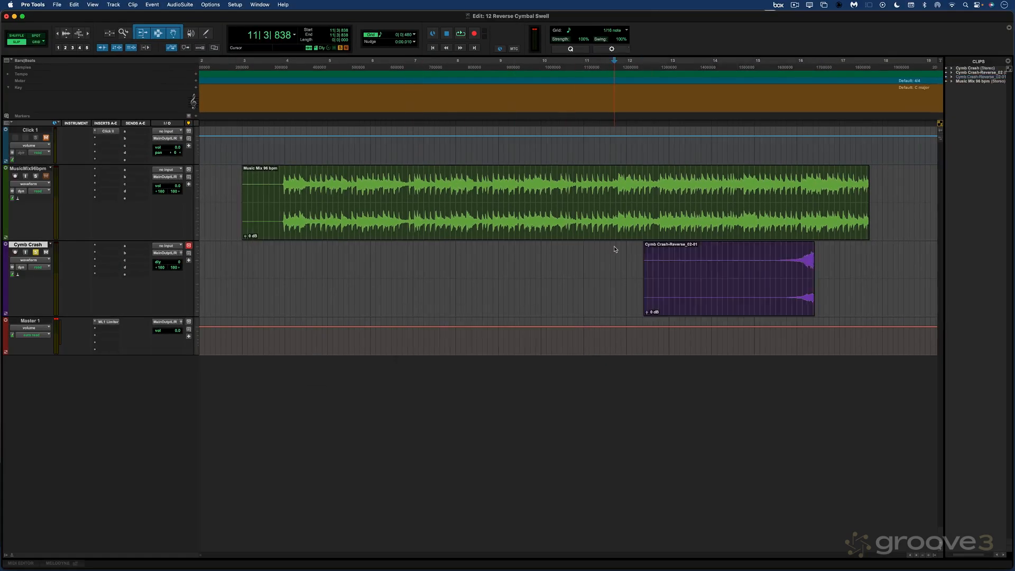
key(super+bracketright)
key(super+bracketright)
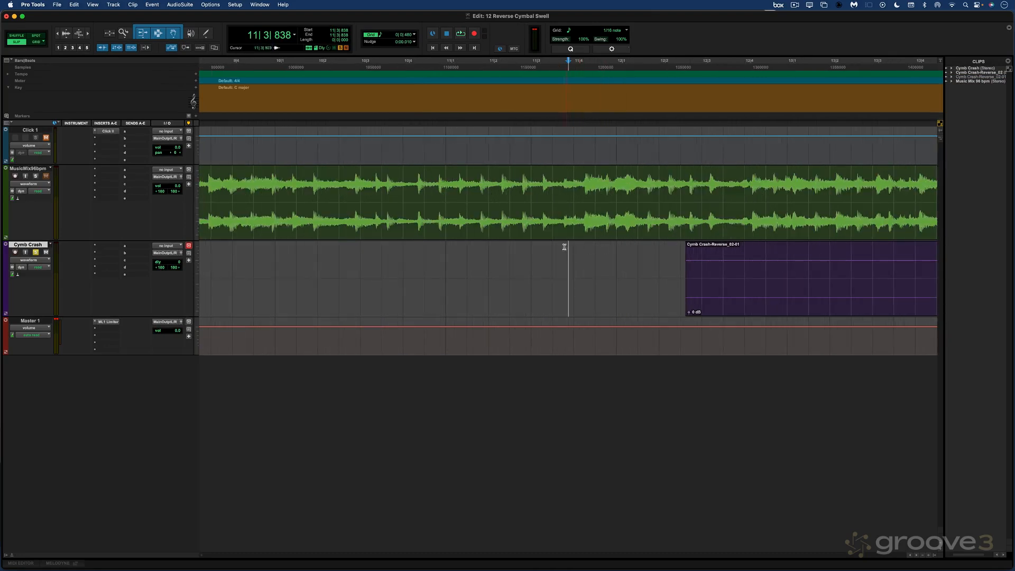
click(507, 250)
key(space)
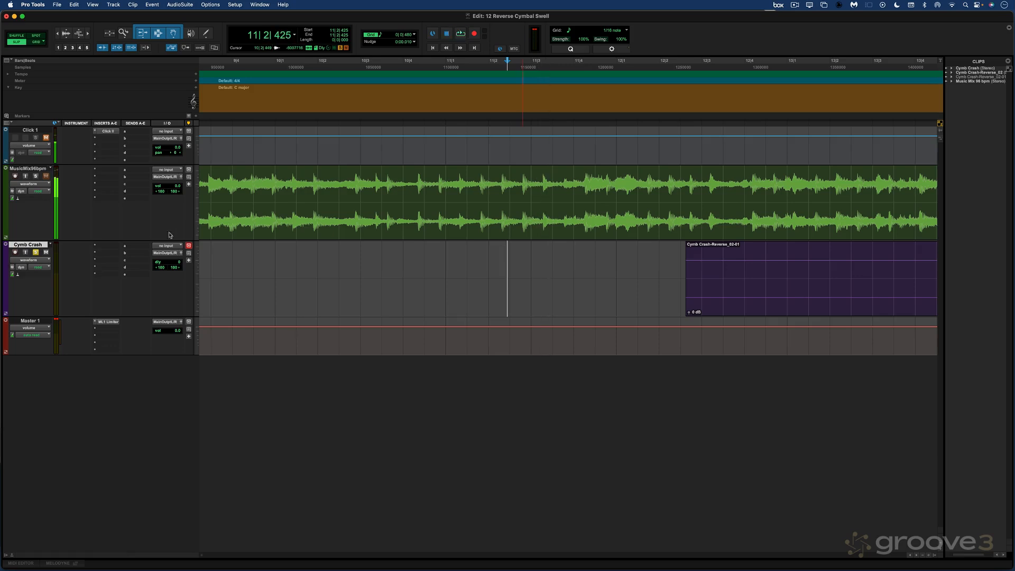
click(36, 253)
key(space)
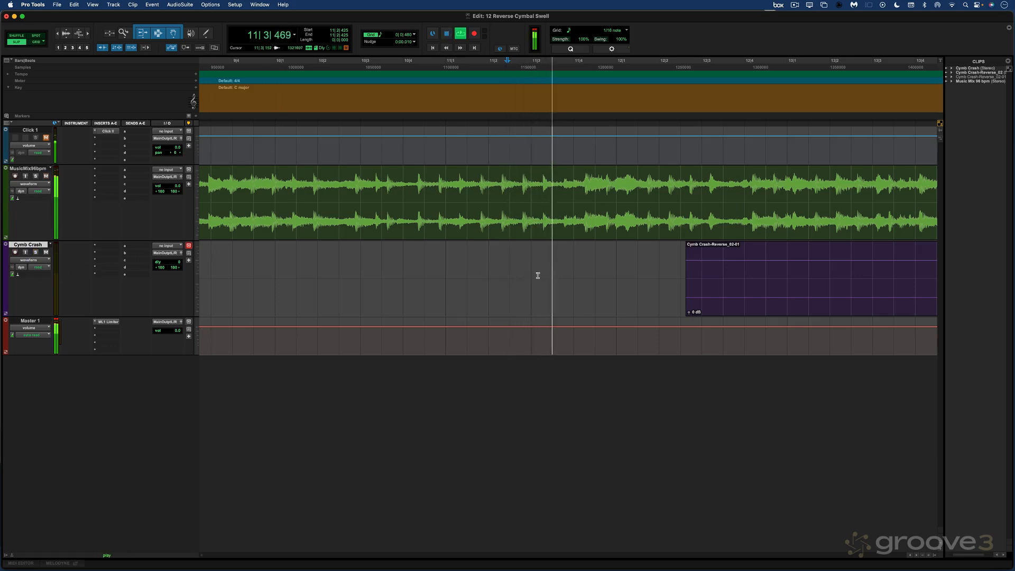
key(space)
Set the edit cursor at 11|4|262 and snap the end of the reversed cymbal clip to it.
click(585, 249)
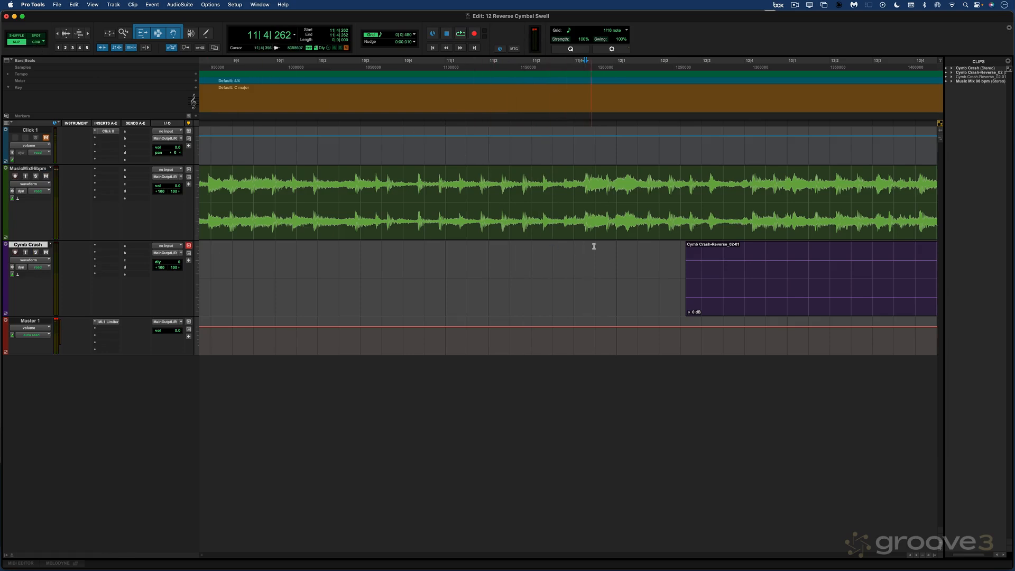
click(746, 299)
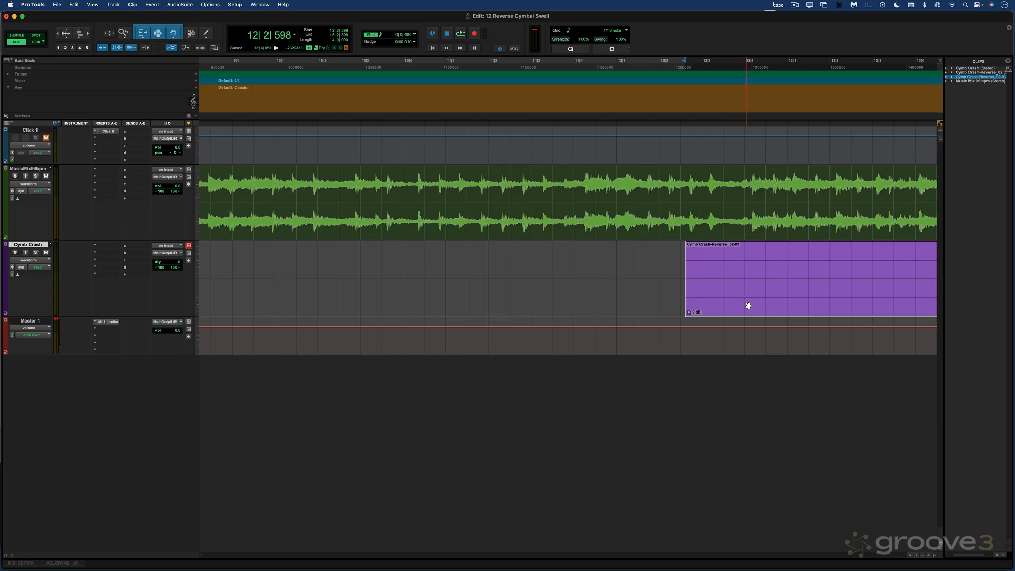
click(585, 262)
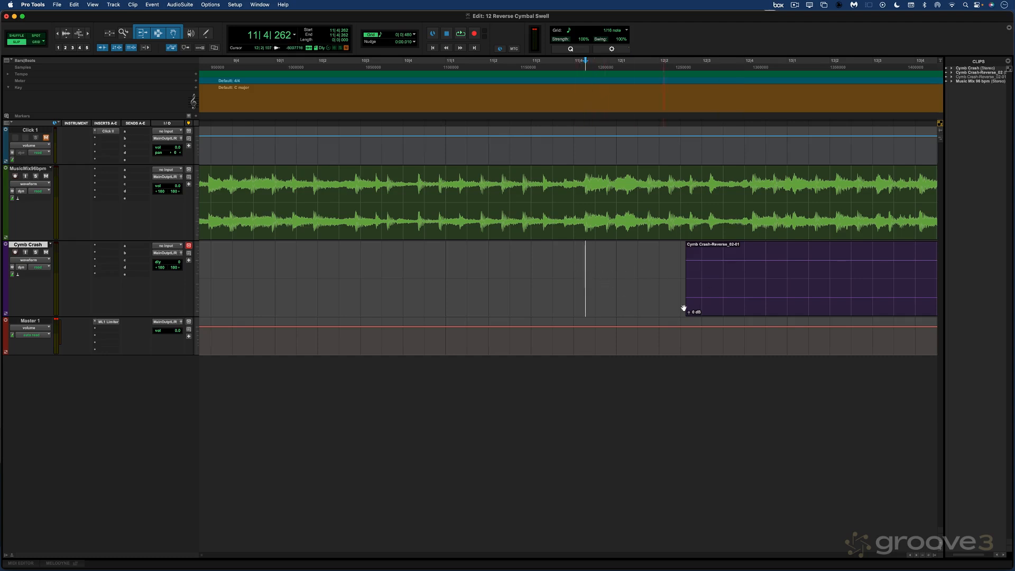
ctrl+super+click(738, 309)
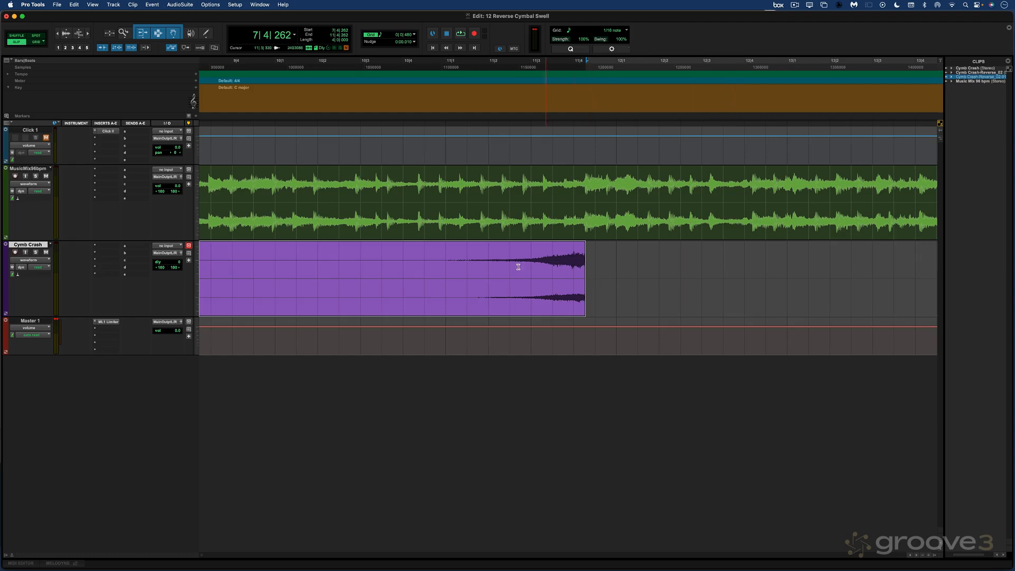
Play the transition from about bar 10 beat 4 to hear the reversed cymbal swell with the music.
click(403, 249)
key(space)
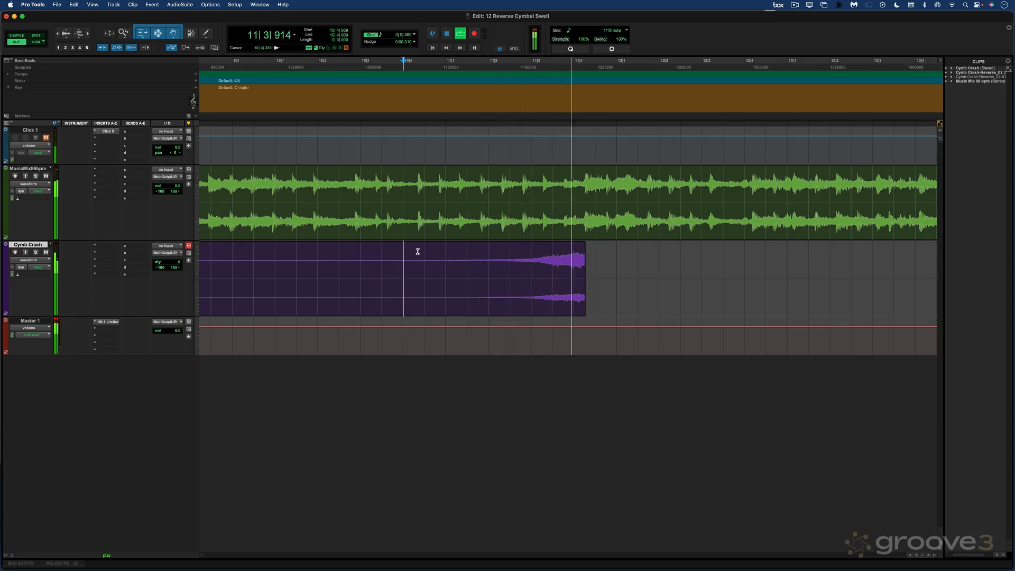
key(space)
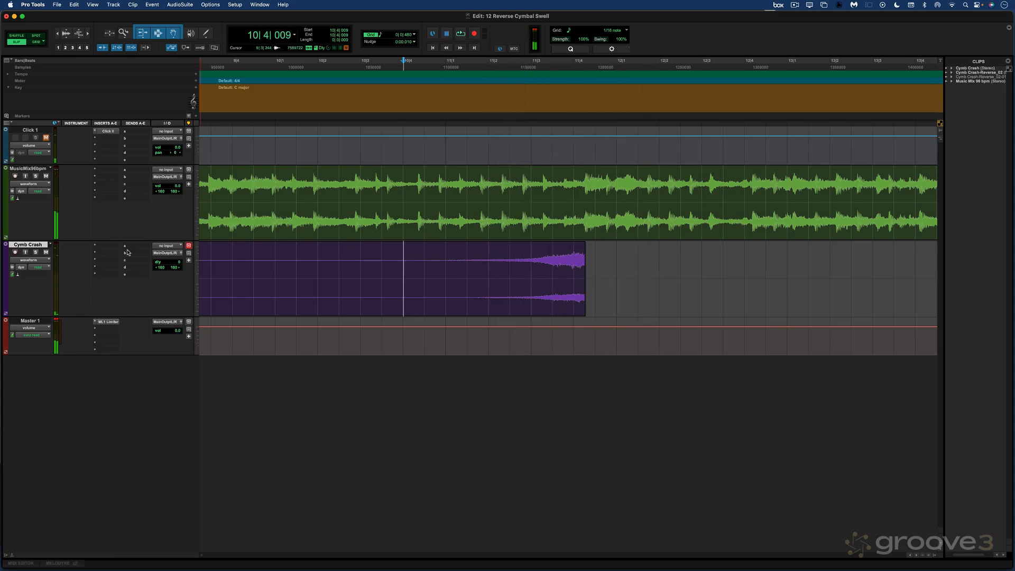
Insert a stereo D-Verb on the Cymb Crash track, set its decay to 32.6 sec, and move its window clear of the clip.
click(96, 246)
mouse_move(96, 246)
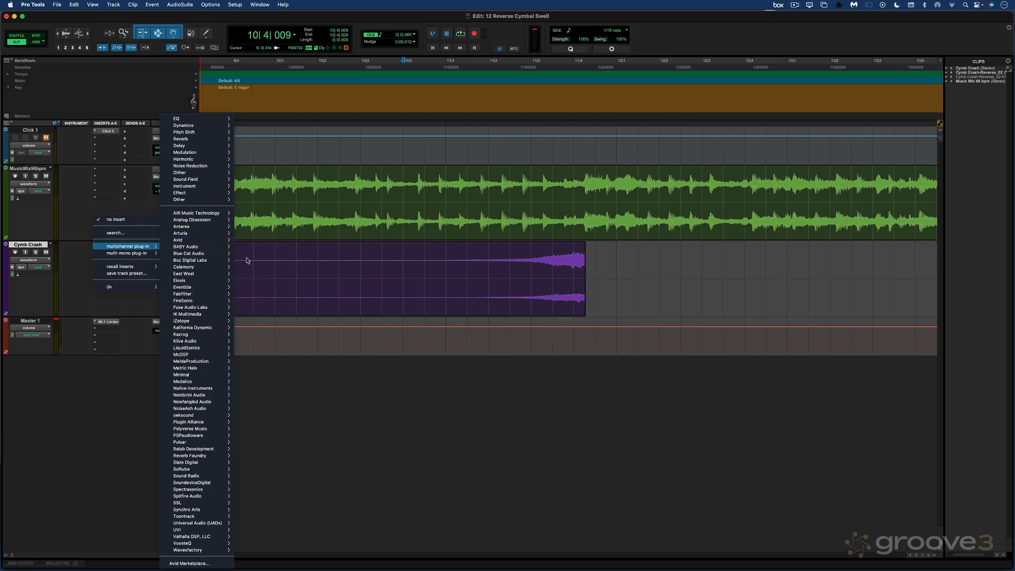
mouse_move(197, 240)
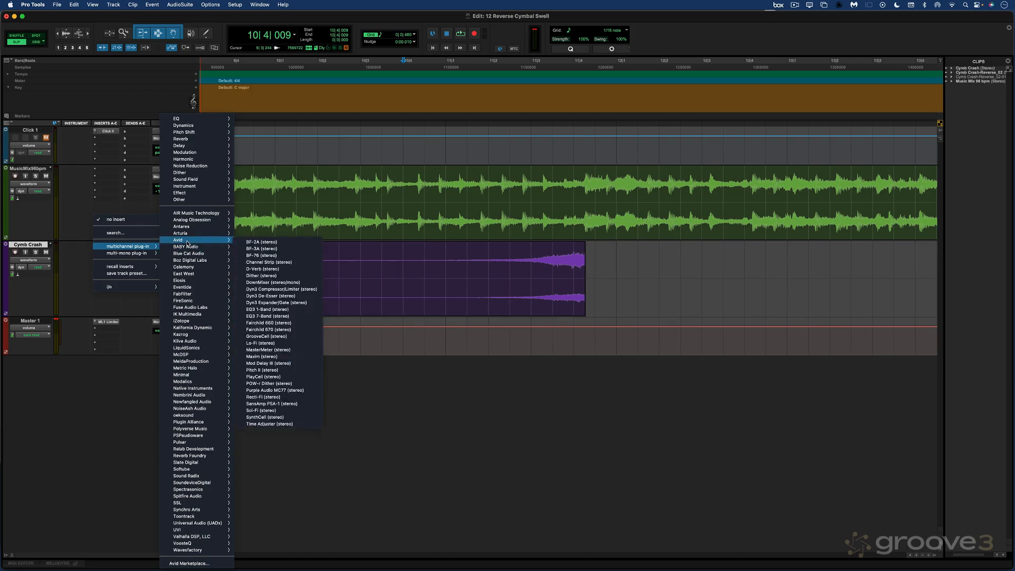
click(259, 270)
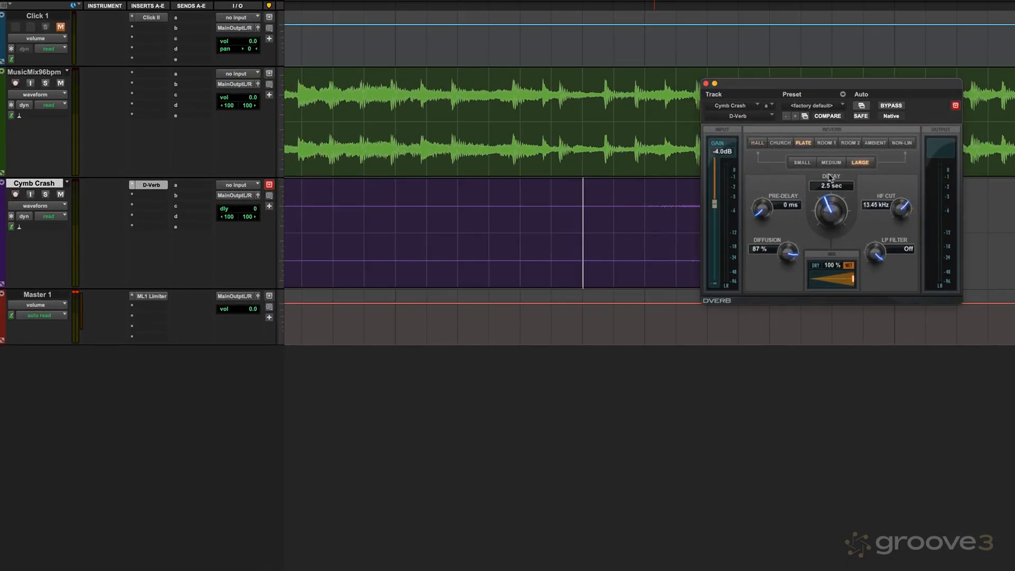
scroll(830, 178, up, 10)
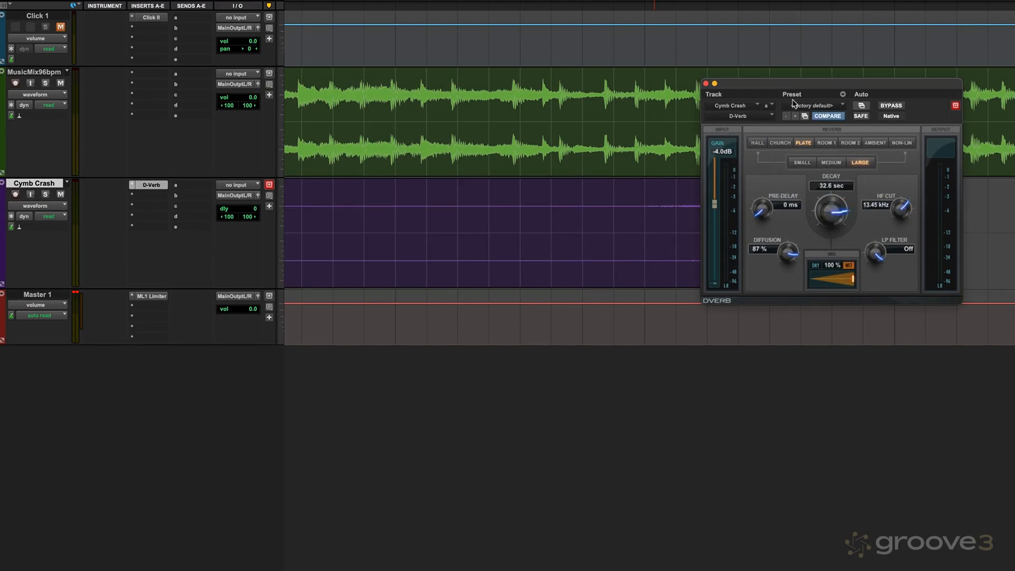
drag(793, 85, 816, 296)
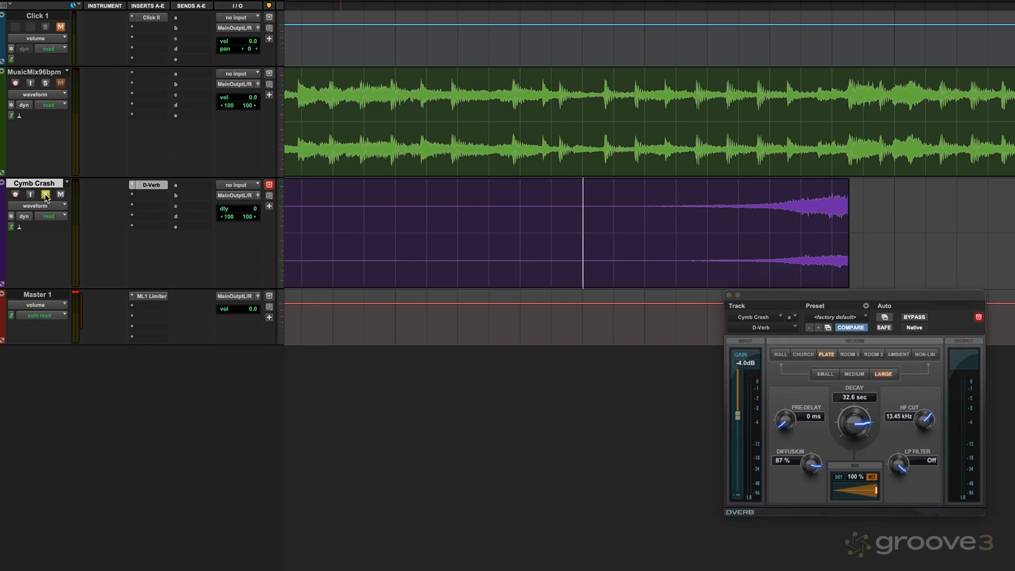
Audition the reverberated cymbal swell in solo, then unsolo the track and play it with the music mix.
key(space)
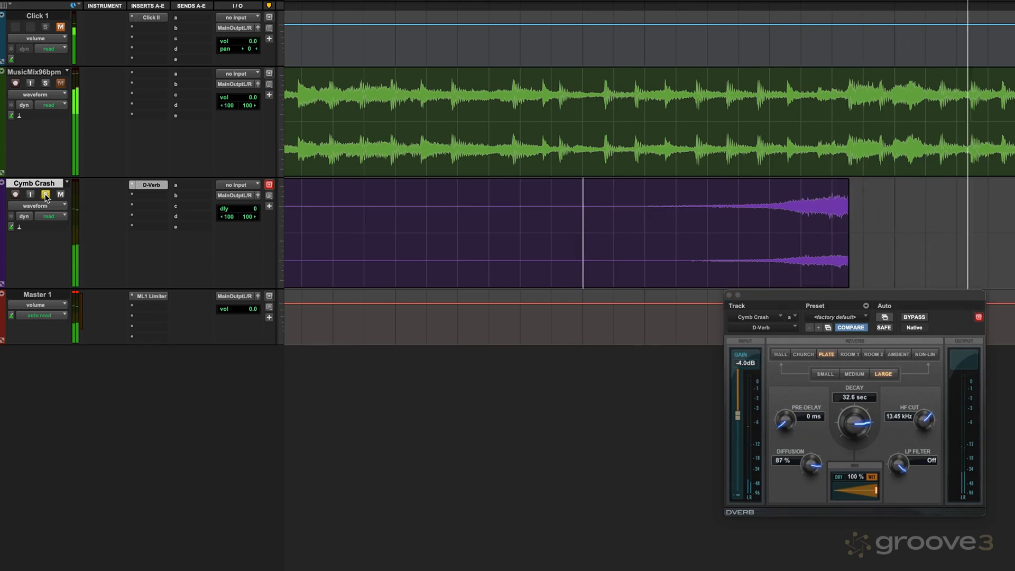
key(space)
click(46, 195)
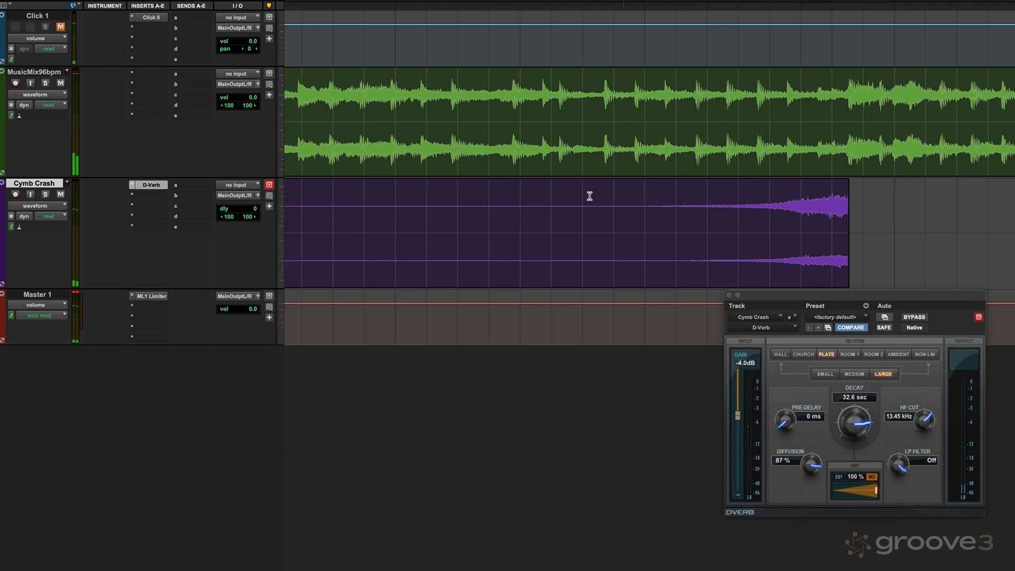
click(518, 193)
key(space)
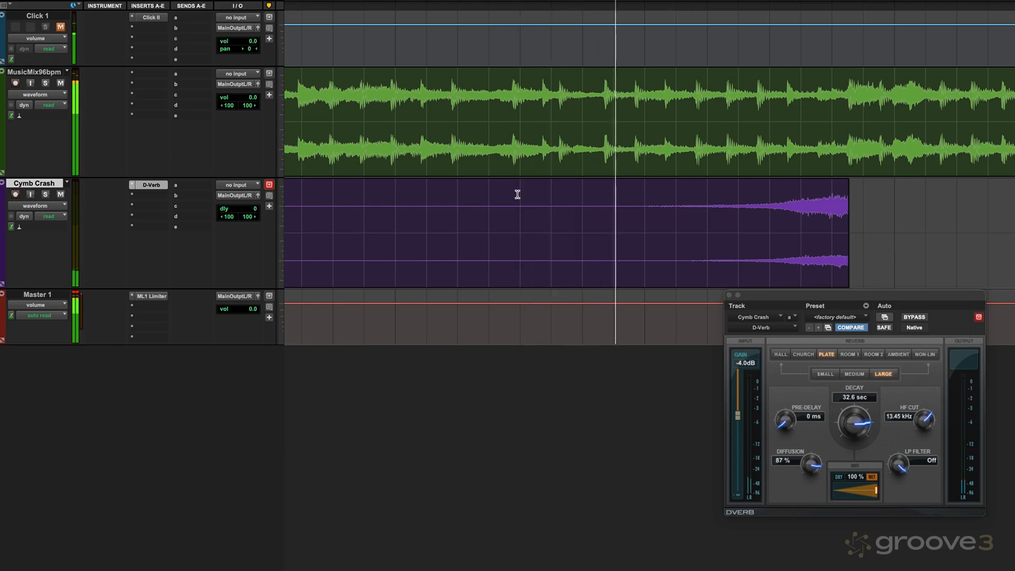
key(r)
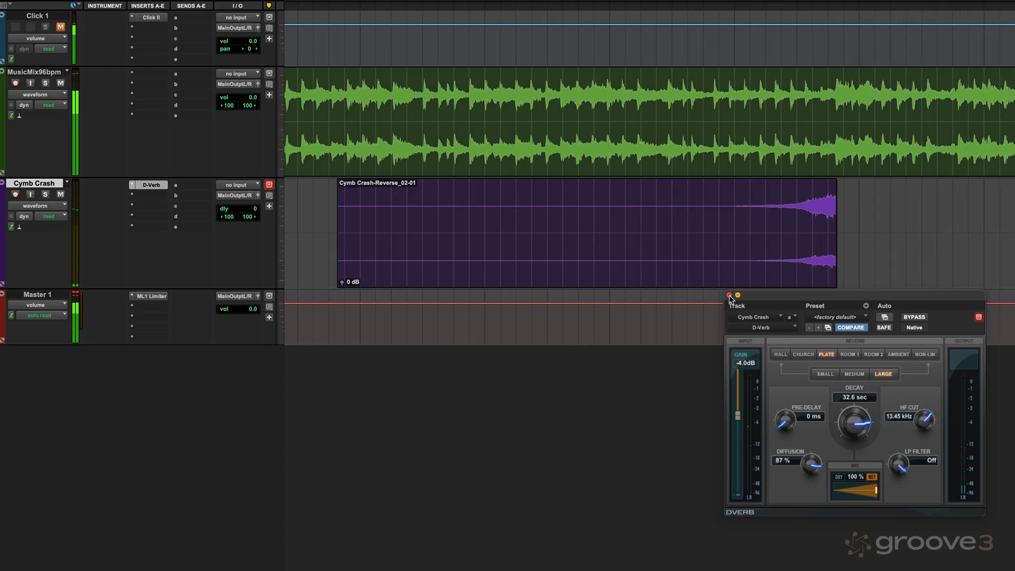
Stop playback and close the Cymb Crash track's D-Verb insert window.
key(space)
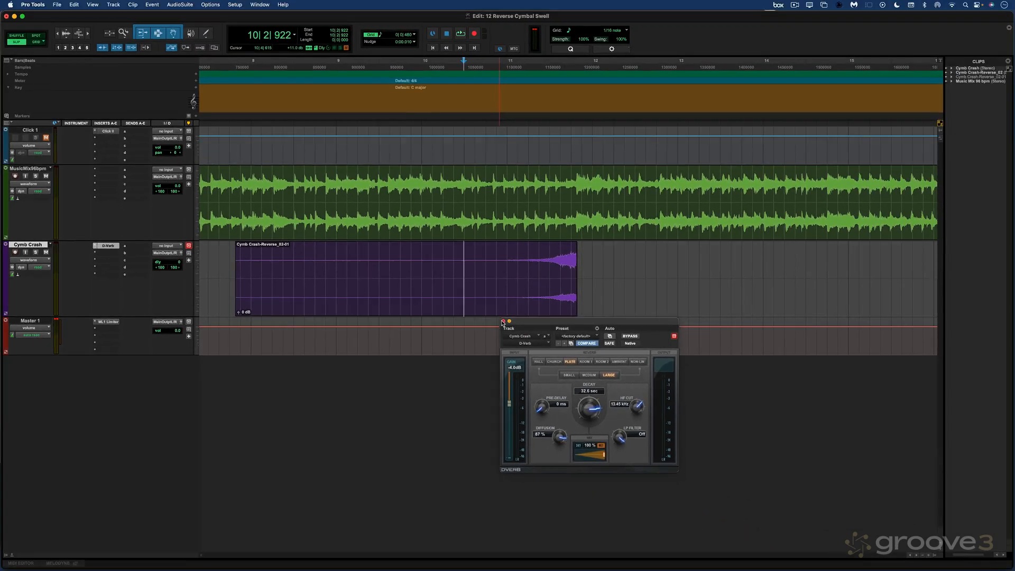
click(503, 322)
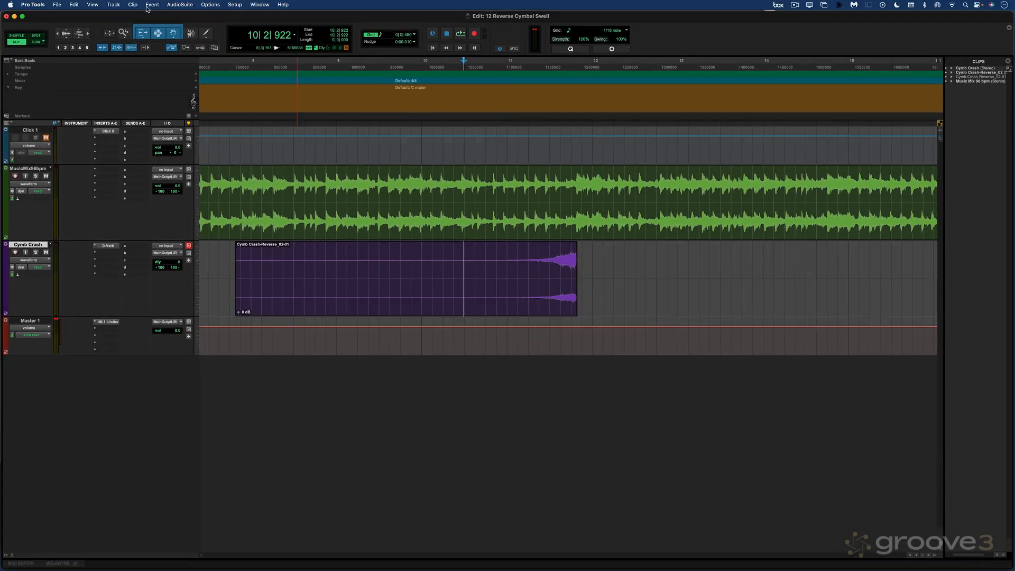
Open the AudioSuite version of Avid's D-Verb to view its render options, then close it without rendering.
click(169, 5)
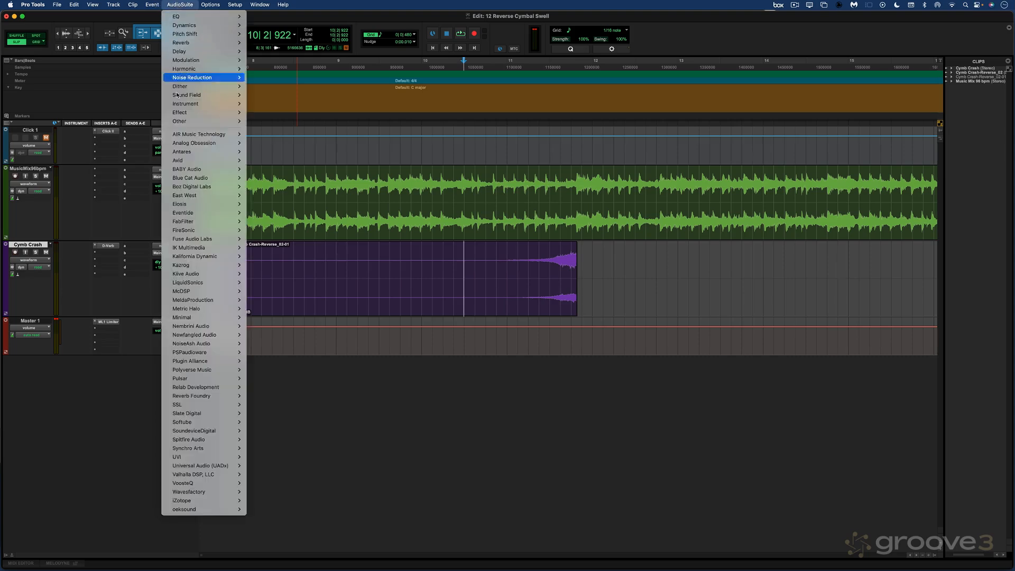
mouse_move(201, 160)
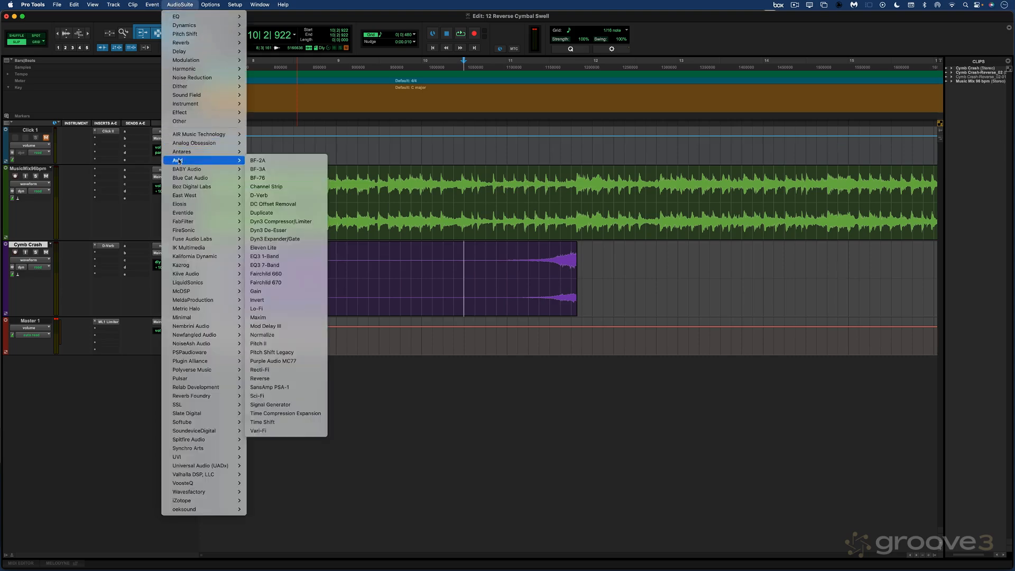
click(264, 195)
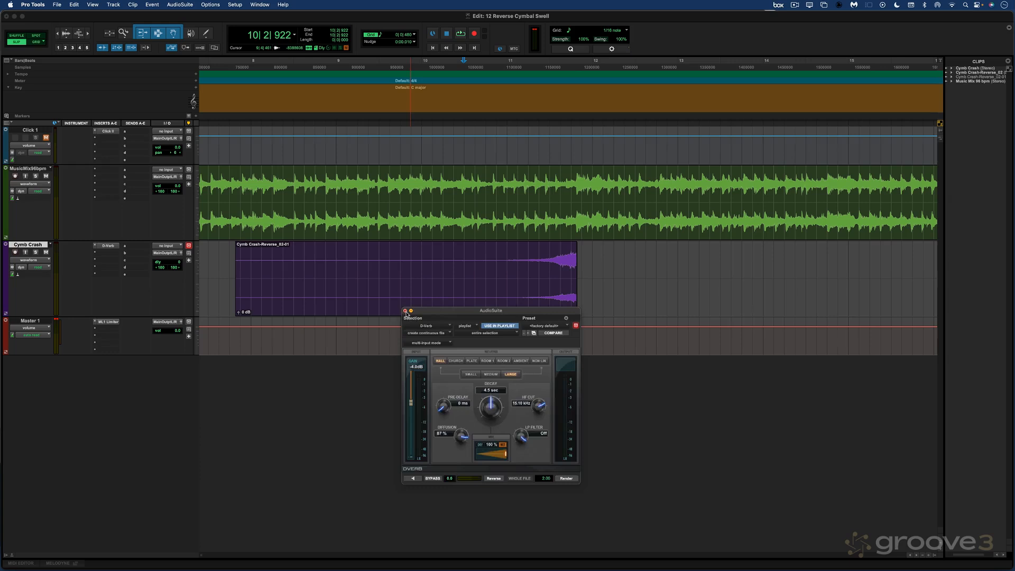
click(369, 227)
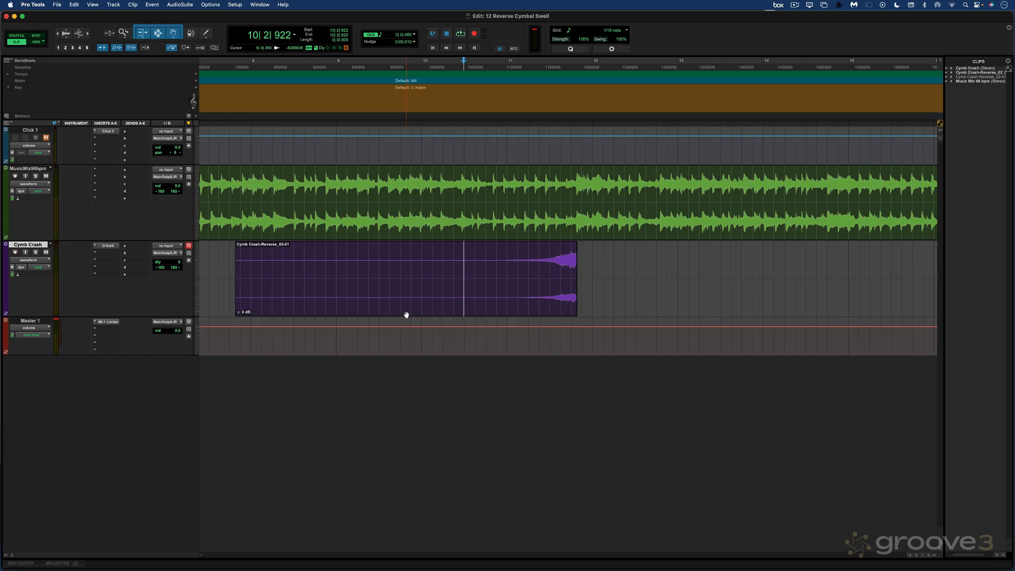